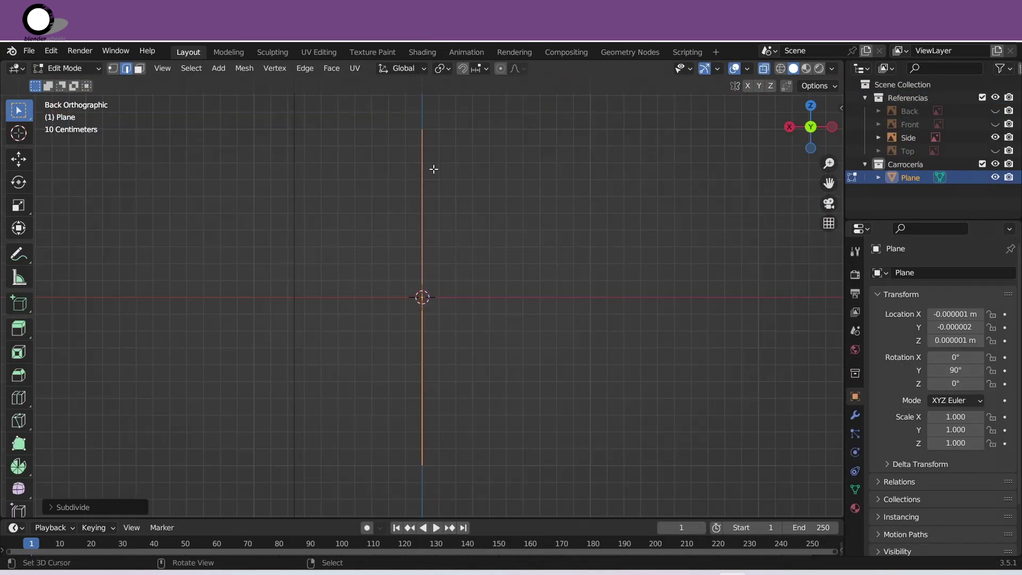
# Place an extruded edge on the front fender outline, zooming in and out over the side reference
pyautogui.scroll(2, 361, 289)
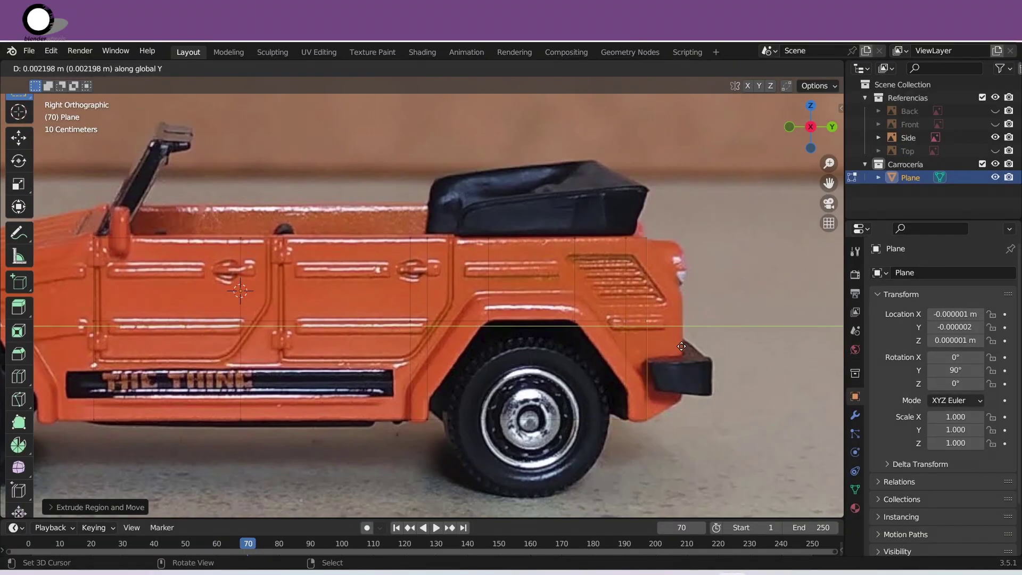
pyautogui.click(681, 346)
pyautogui.scroll(-2, 533, 341)
pyautogui.scroll(-5, 479, 346)
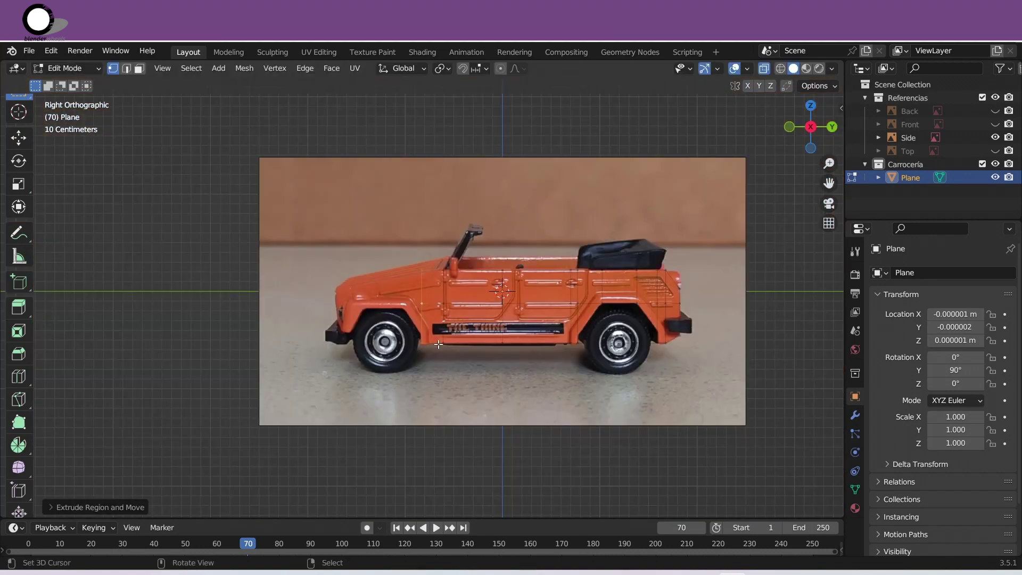
pyautogui.scroll(10, 442, 347)
pyautogui.scroll(1, 437, 298)
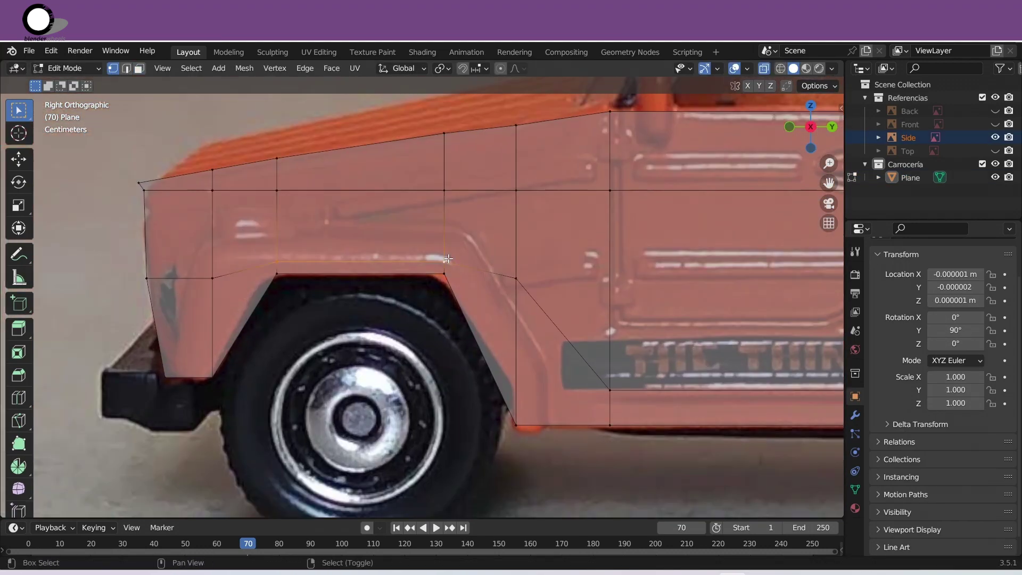
# Slide the body's edge loop into place and raise the selected vertices vertically
pyautogui.click(158, 244)
pyautogui.moveTo(158, 244); pyautogui.dragTo(460, 263, button='middle')
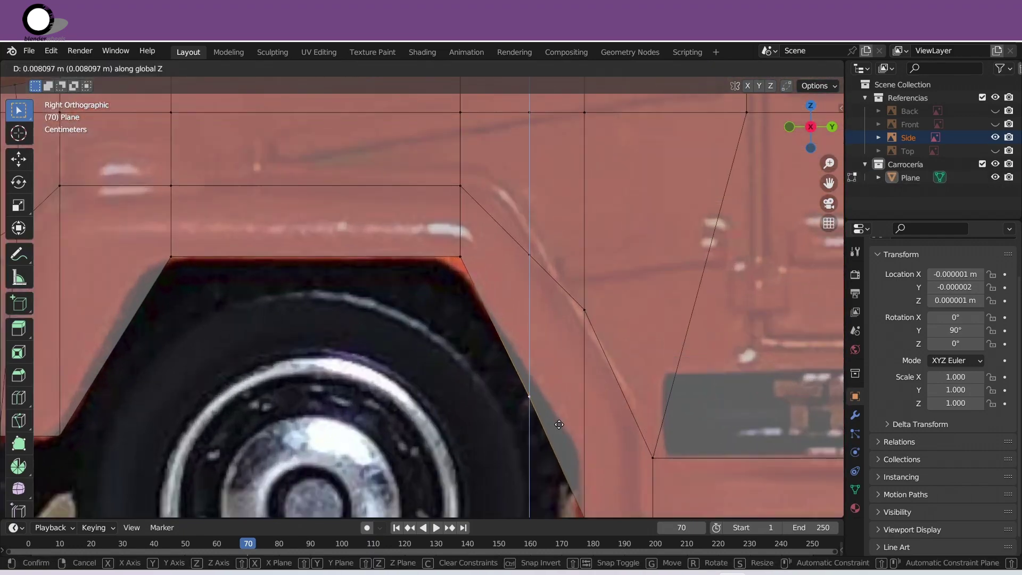
pyautogui.click(559, 424)
pyautogui.scroll(-1, 563, 400)
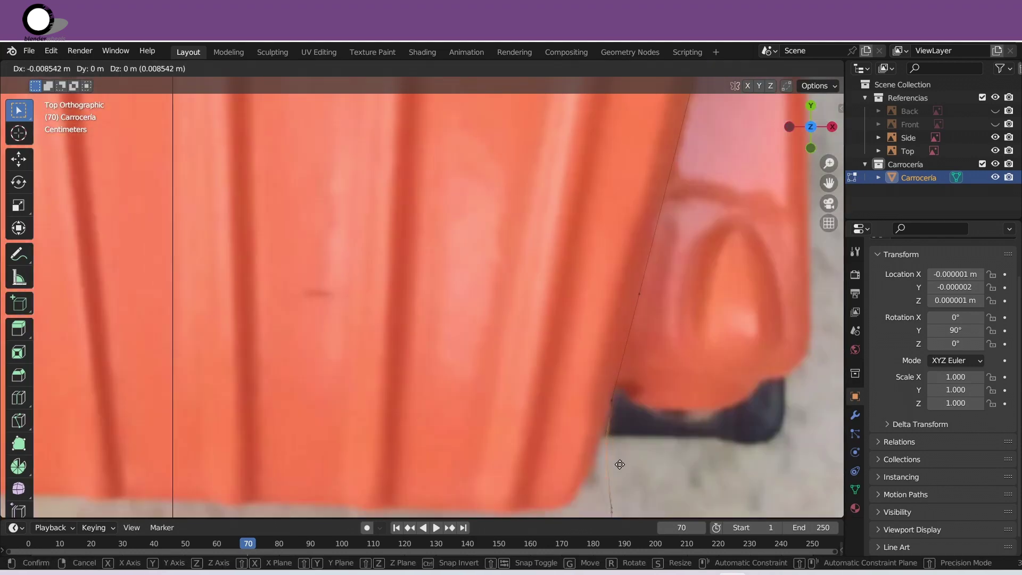
# Flatten the front-edge vertices onto one line with S Y 0
pyautogui.press('s')
pyautogui.press('y')
pyautogui.press('0')
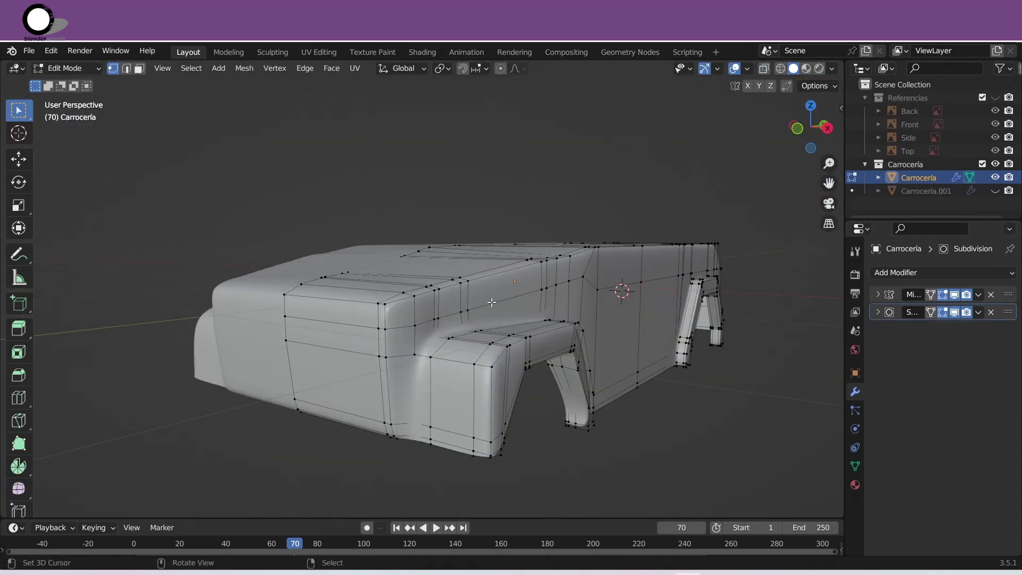
# Edge-slide the new loops along the body side in Right Orthographic view with vertex select
pyautogui.press('KP_3')
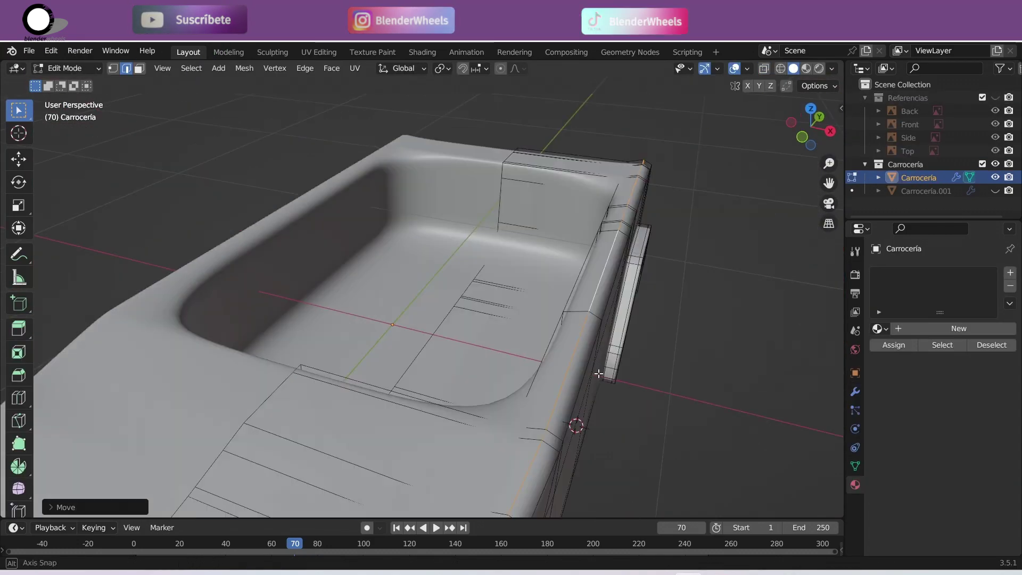
pyautogui.scroll(-5, 599, 374)
pyautogui.moveTo(599, 374); pyautogui.dragTo(691, 343, button='middle')
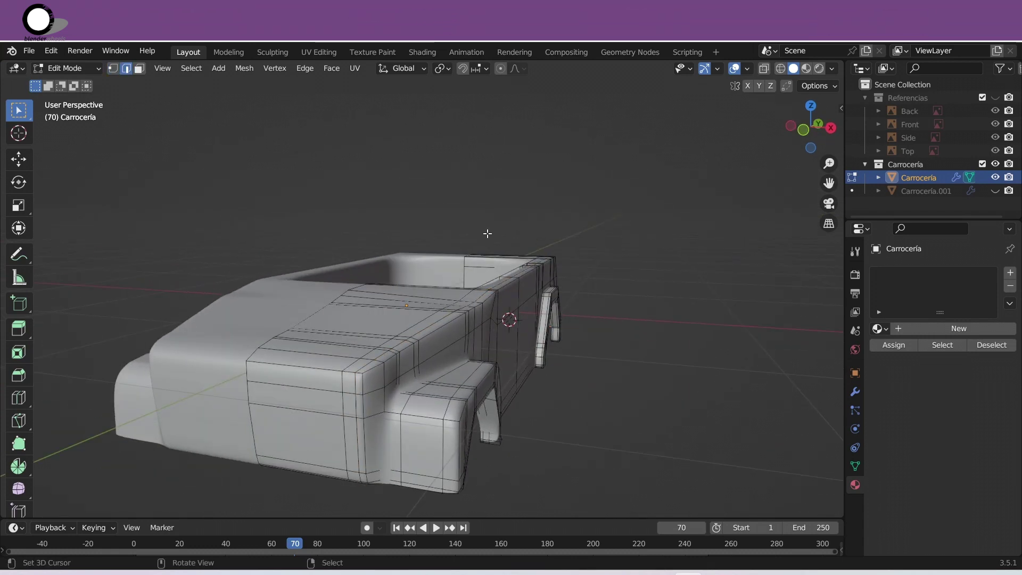
pyautogui.press('KP_3')
pyautogui.press('1')
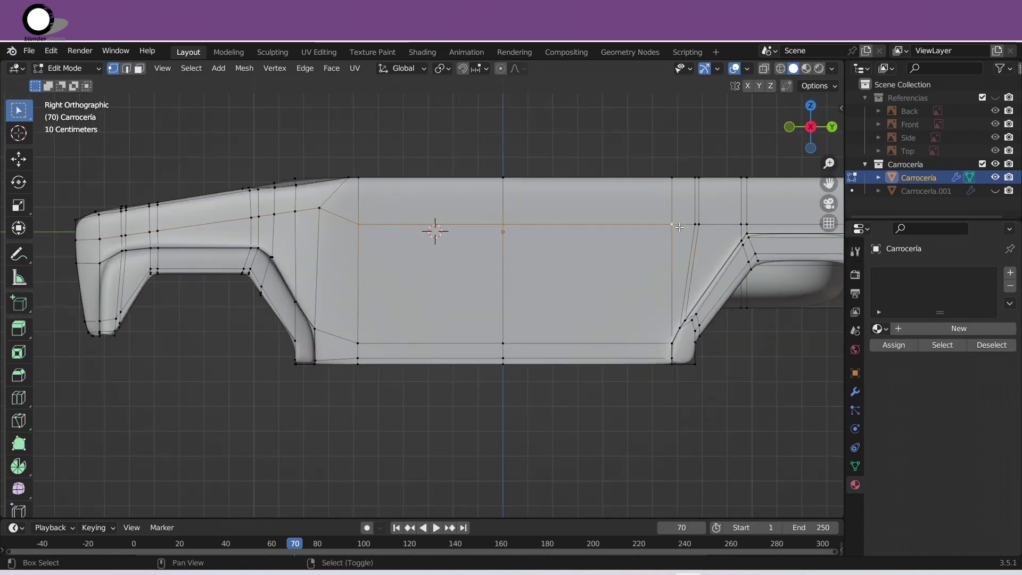
pyautogui.click(686, 199)
pyautogui.keyDown('shift'); pyautogui.moveTo(686, 200); pyautogui.dragTo(603, 232, button='middle'); pyautogui.keyUp('shift')
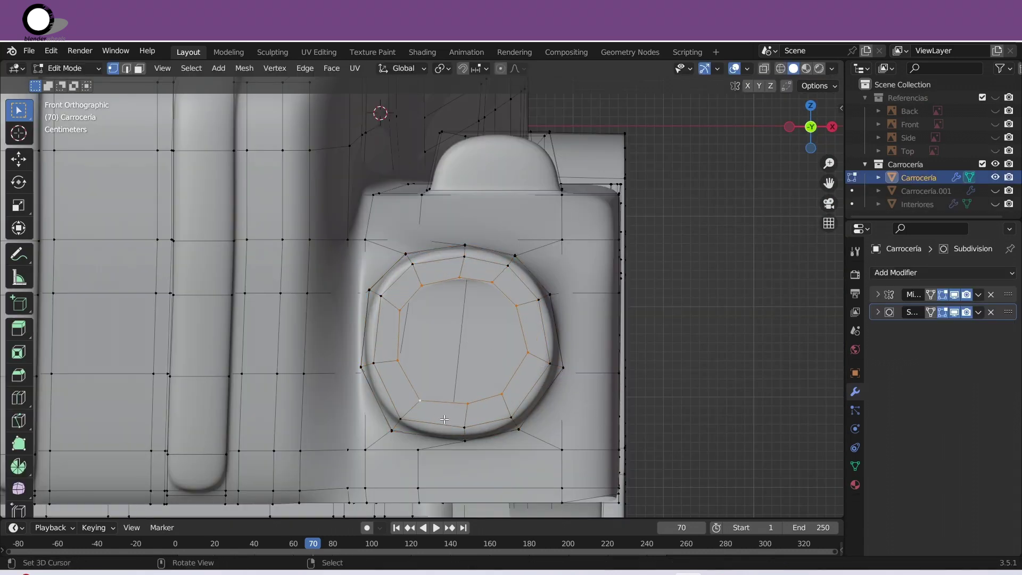
# Move the headlight vertices along Y in side view and connect vertex pairs on the rim
pyautogui.press('KP_3')
pyautogui.press('g')
pyautogui.press('y')
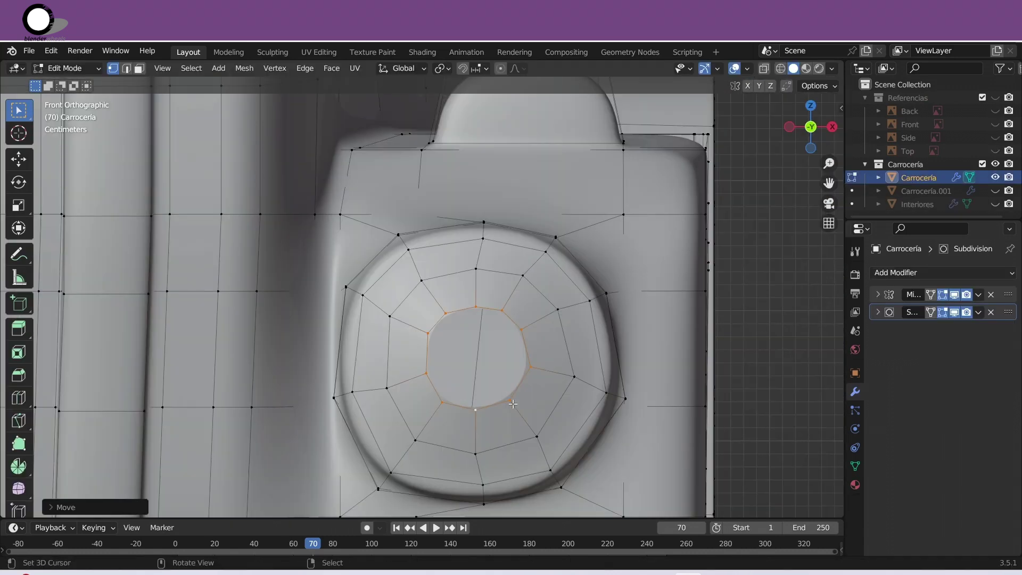
pyautogui.rightClick(493, 349)
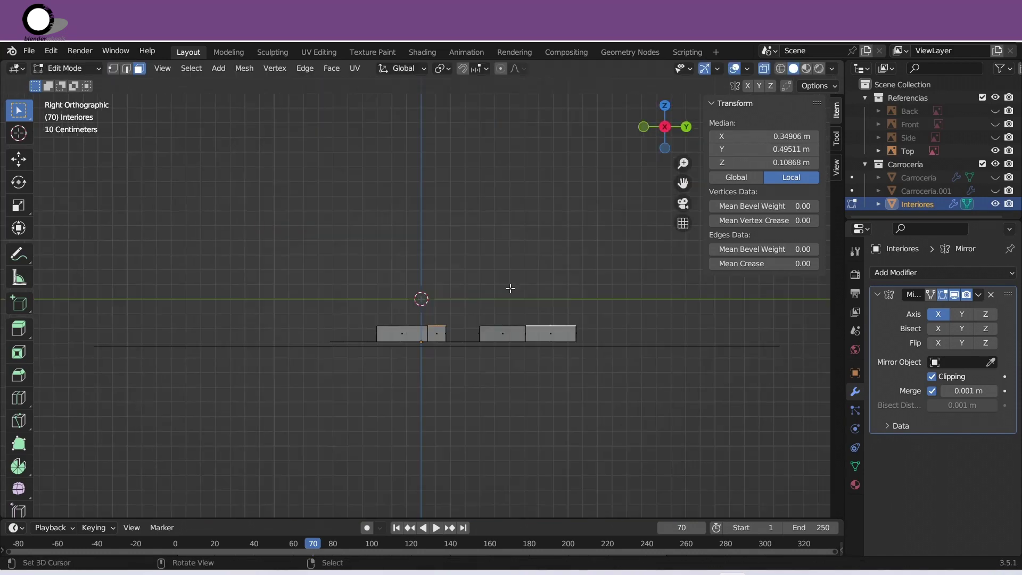
# Select a single face of the Interiores mesh
pyautogui.scroll(2, 468, 314)
pyautogui.click(468, 314)
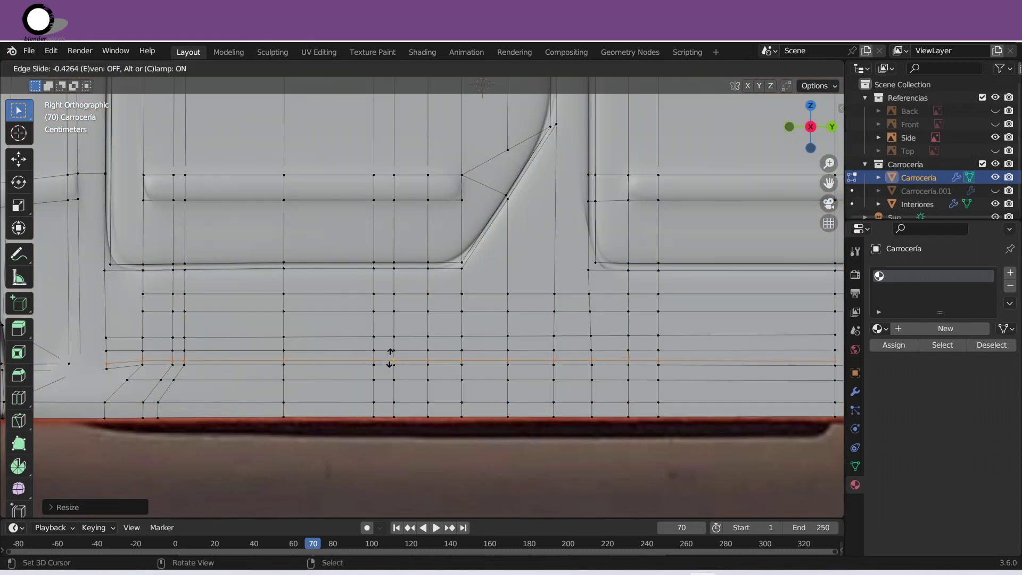
# Turn off X-ray, widen the lamp's lower edges along X, and return to Object Mode
pyautogui.click(764, 68)
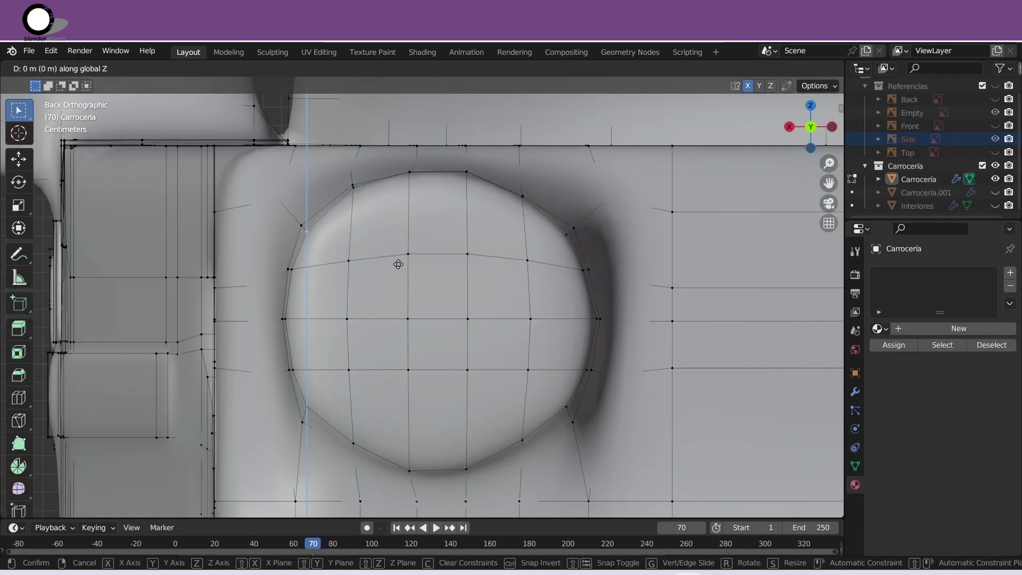
pyautogui.click(356, 443)
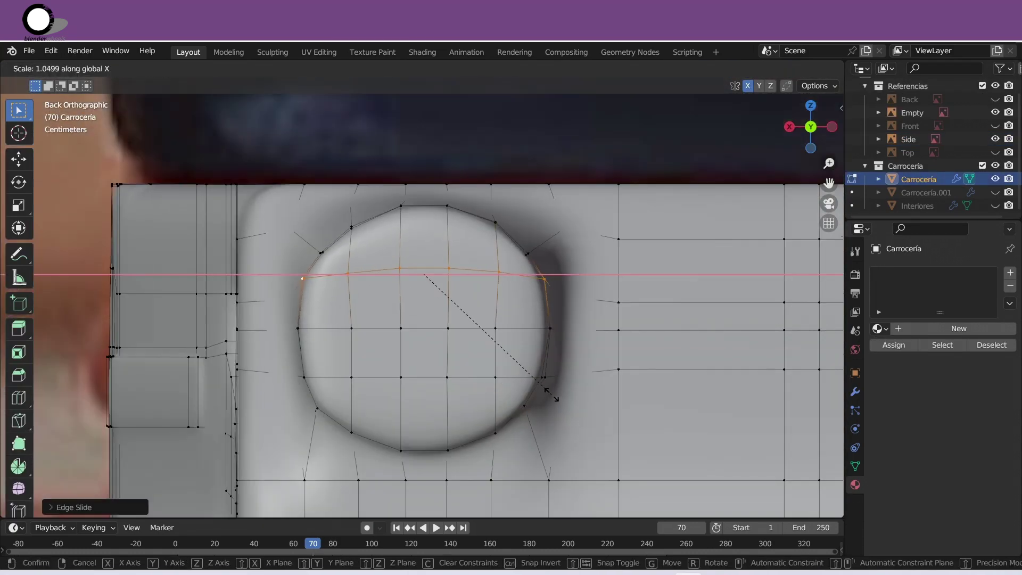
pyautogui.click(552, 395)
pyautogui.press('Tab')
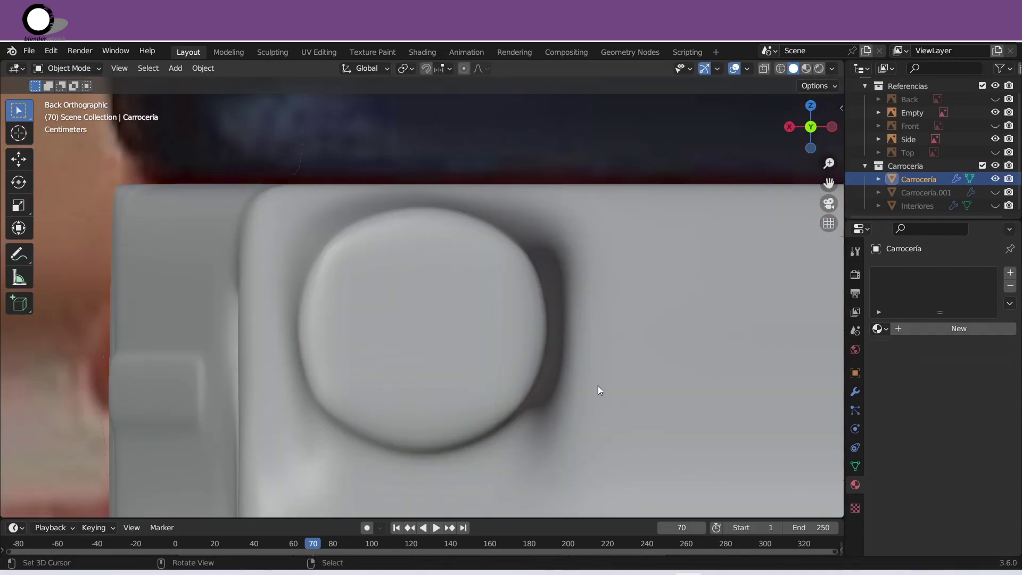
# Return to Edit Mode on the Carrocería body mesh
pyautogui.press('Tab')
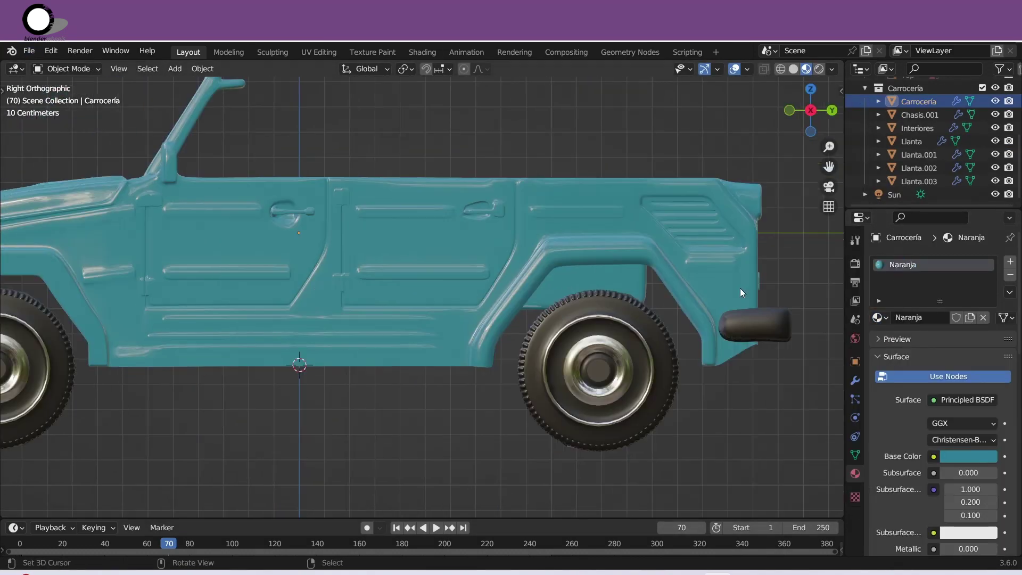
# Sample the base colour from the reference photo and orbit around the windshield
pyautogui.click(968, 456)
pyautogui.click(980, 296)
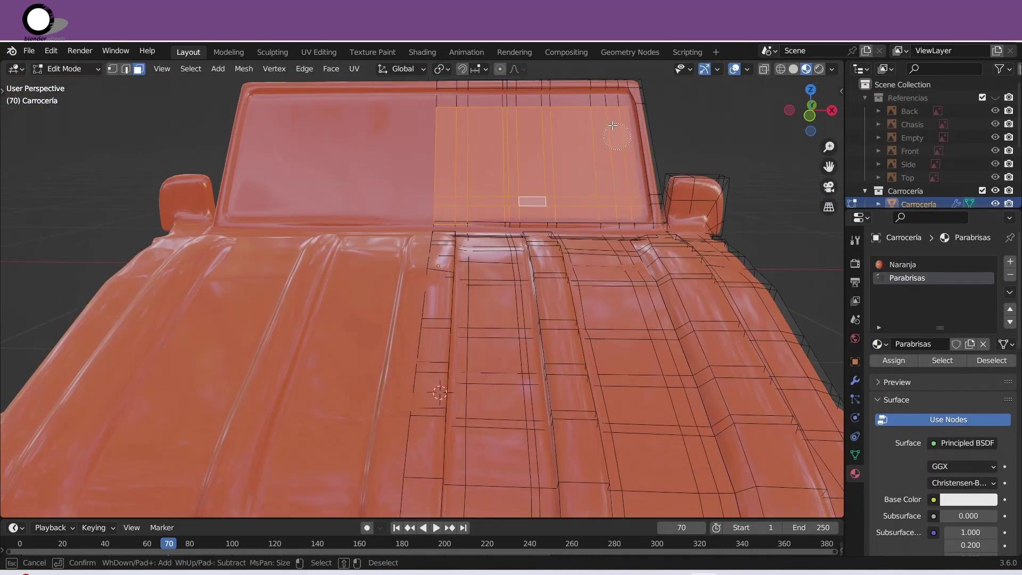
pyautogui.moveTo(441, 277); pyautogui.dragTo(460, 268, button='middle')
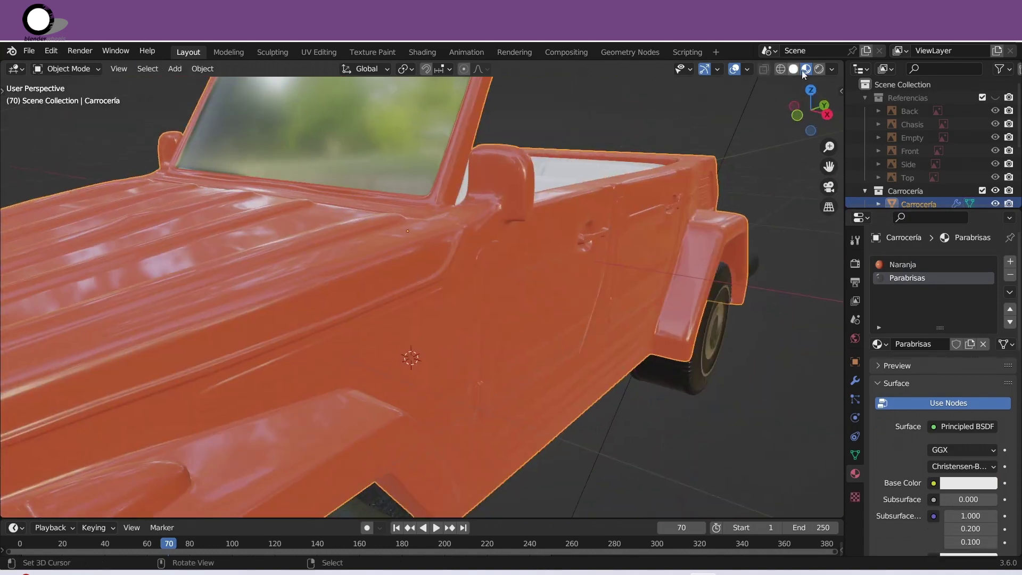
# Preview the car in Rendered shading, select Interiores, and orbit from the front view
pyautogui.click(819, 68)
pyautogui.scroll(-10, 942, 373)
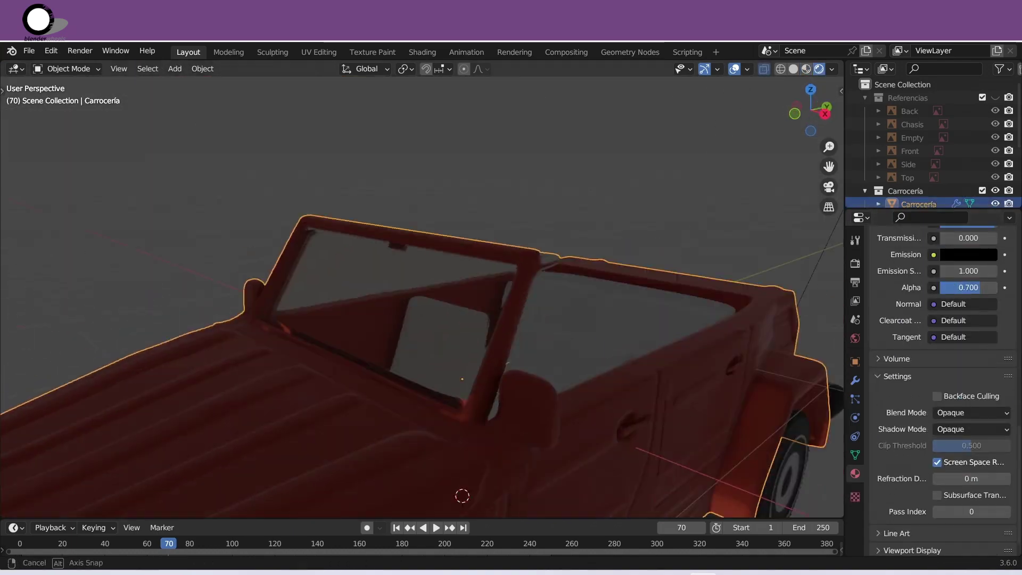
pyautogui.moveTo(426, 372); pyautogui.dragTo(451, 473, button='middle')
pyautogui.keyDown('alt'); pyautogui.click(745, 335); pyautogui.keyUp('alt')
pyautogui.press('KP_1')
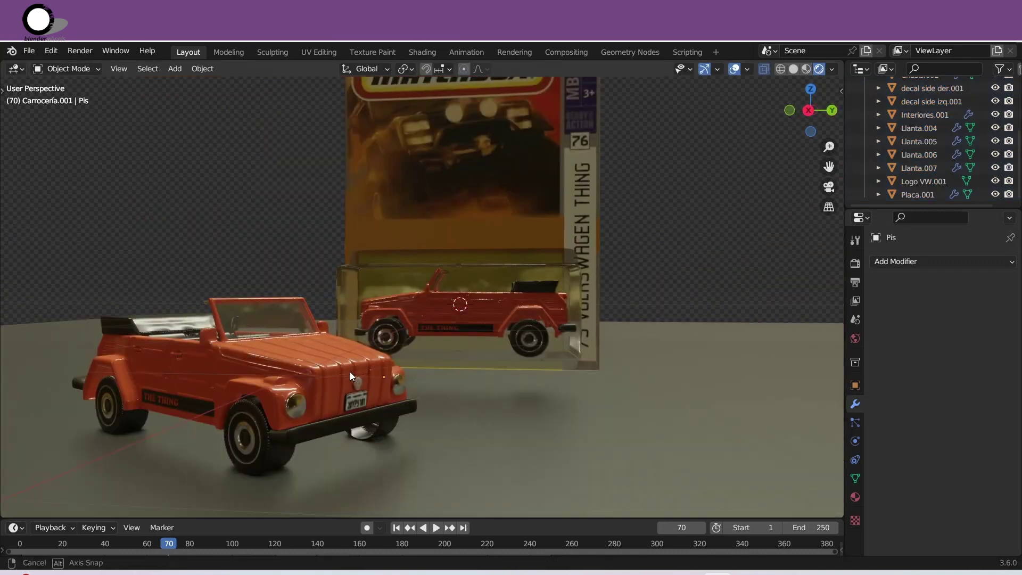
pyautogui.moveTo(466, 384); pyautogui.dragTo(586, 389, button='middle')
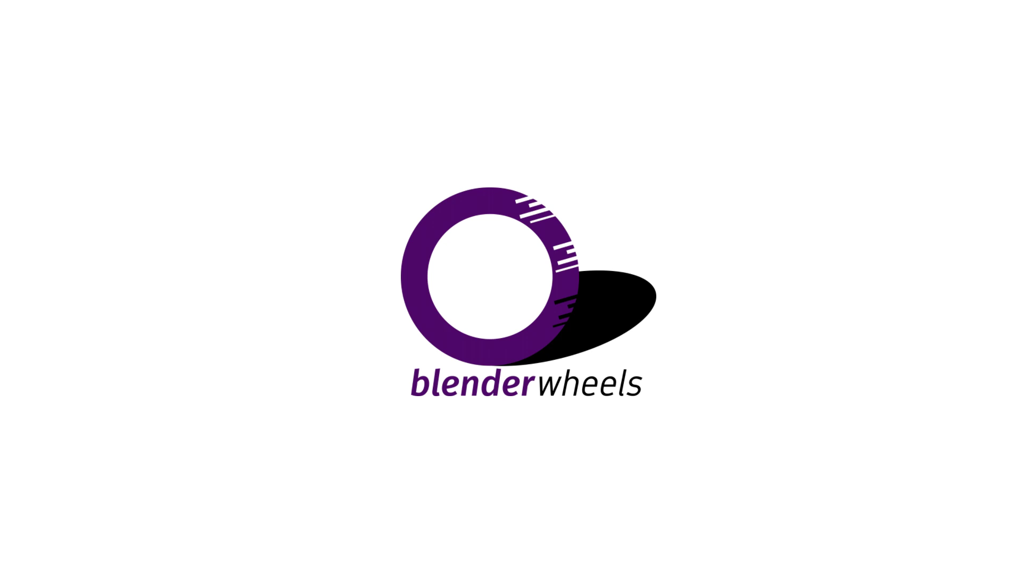